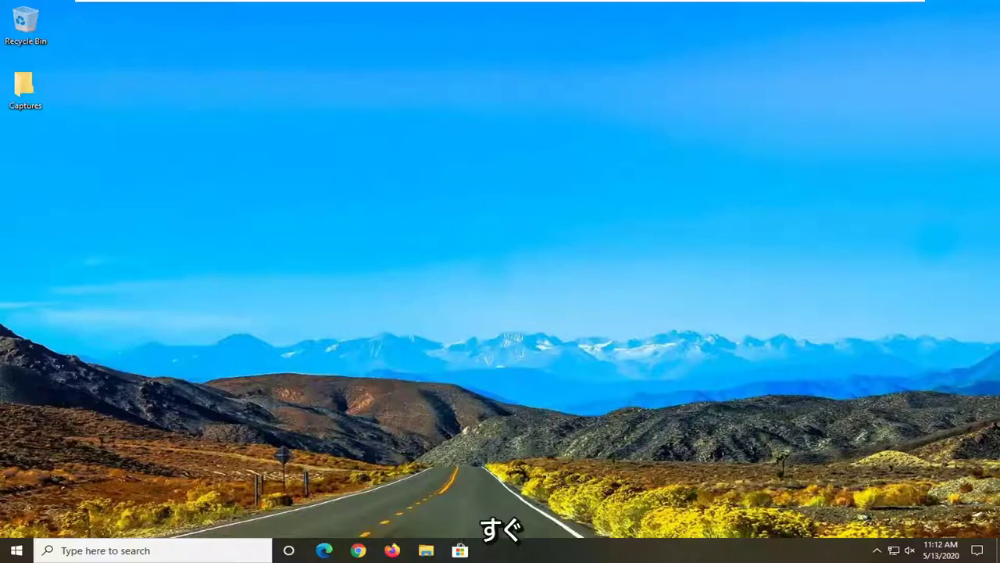
Step: Open System Properties through sysdm.cpl and allow Remote Desktop connections to this computer
{"action": "left_click", "coordinate": [18, 550]}
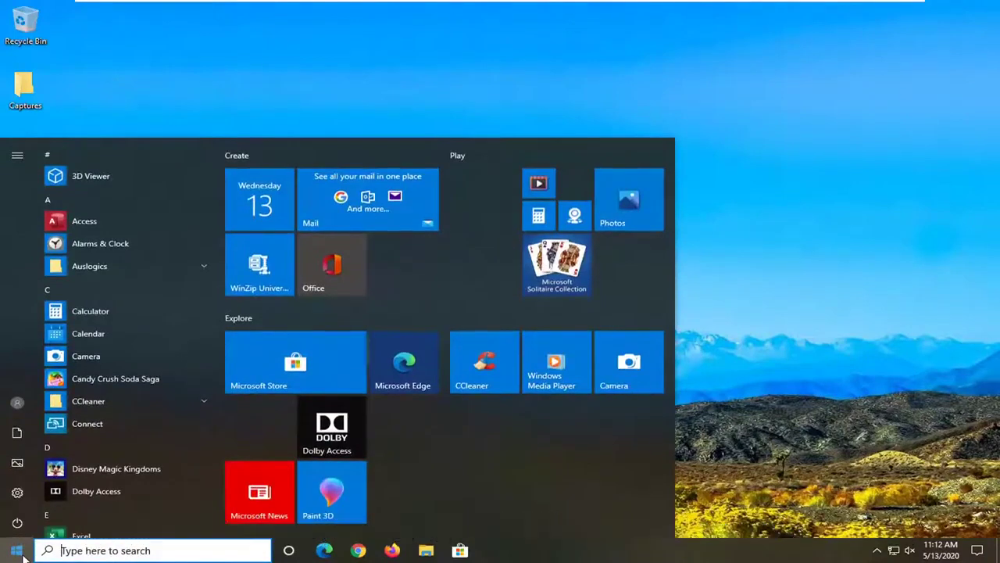
{"action": "type", "text": "sys"}
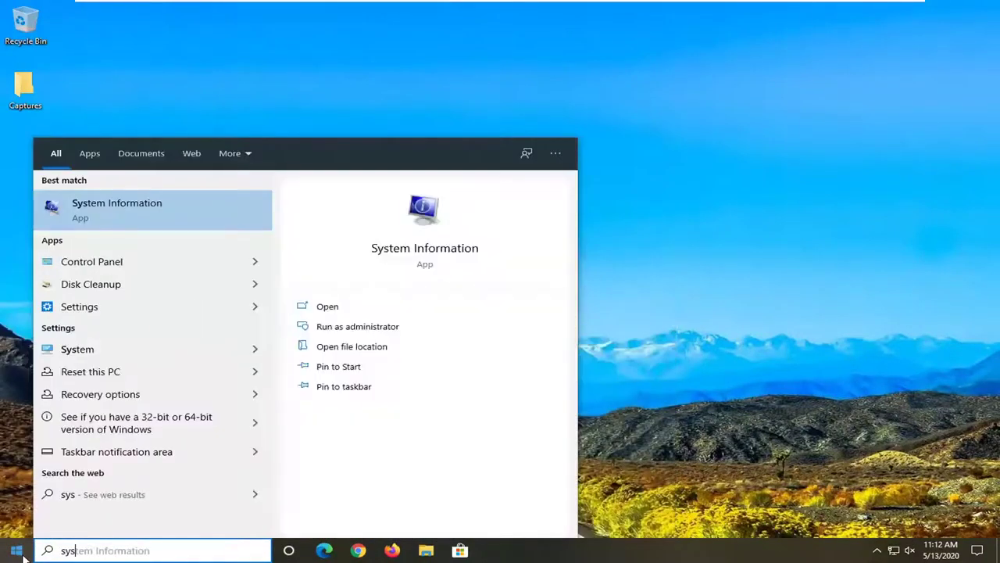
{"action": "type", "text": "dm.cpl"}
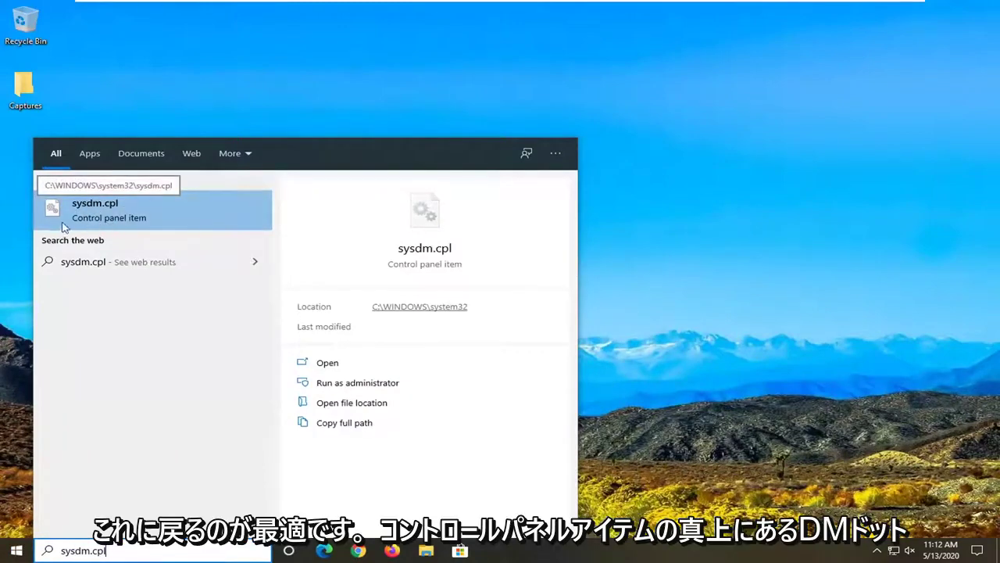
{"action": "left_click", "coordinate": [107, 221]}
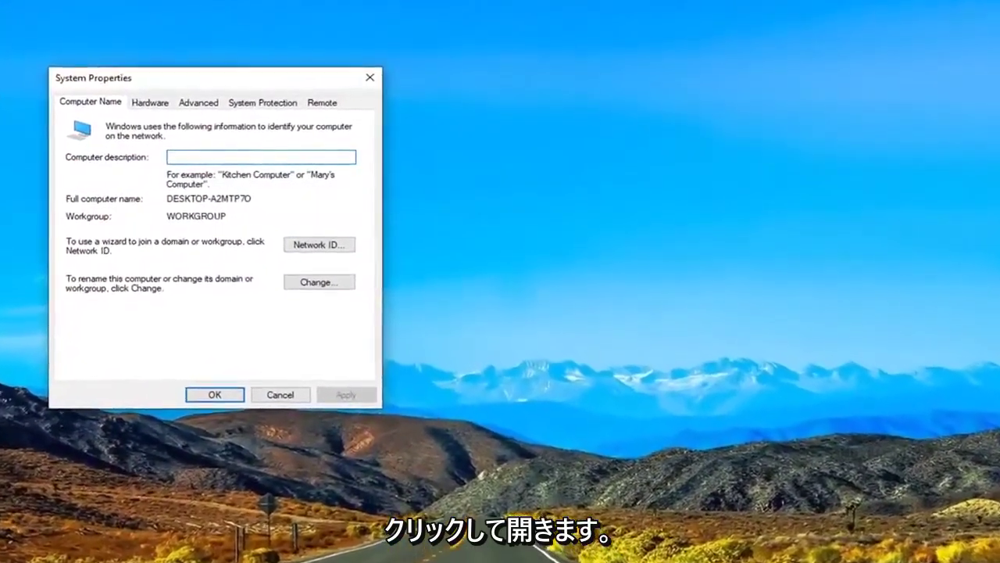
{"action": "left_click_drag", "start_coordinate": [258, 78], "coordinate": [556, 89]}
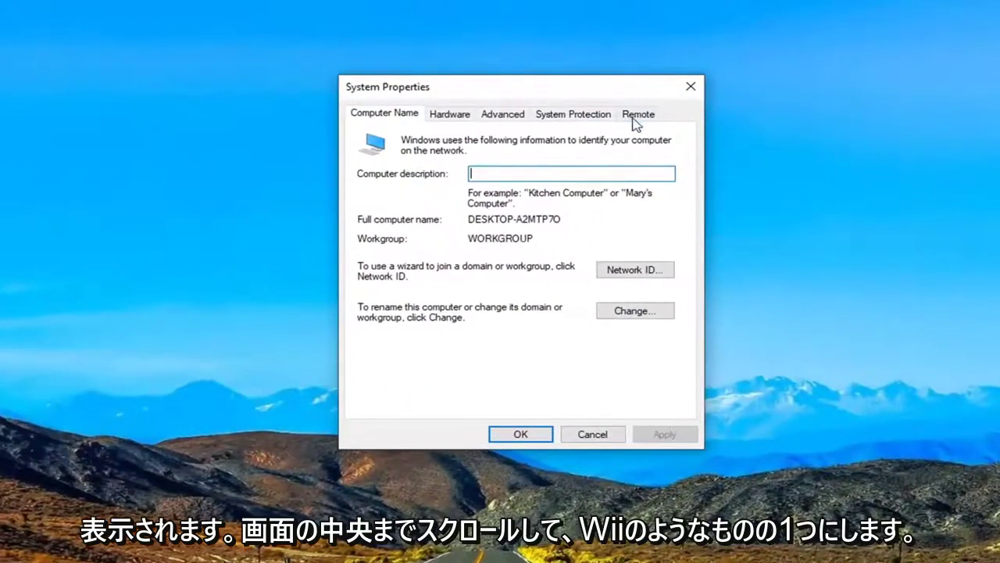
{"action": "left_click", "coordinate": [634, 117]}
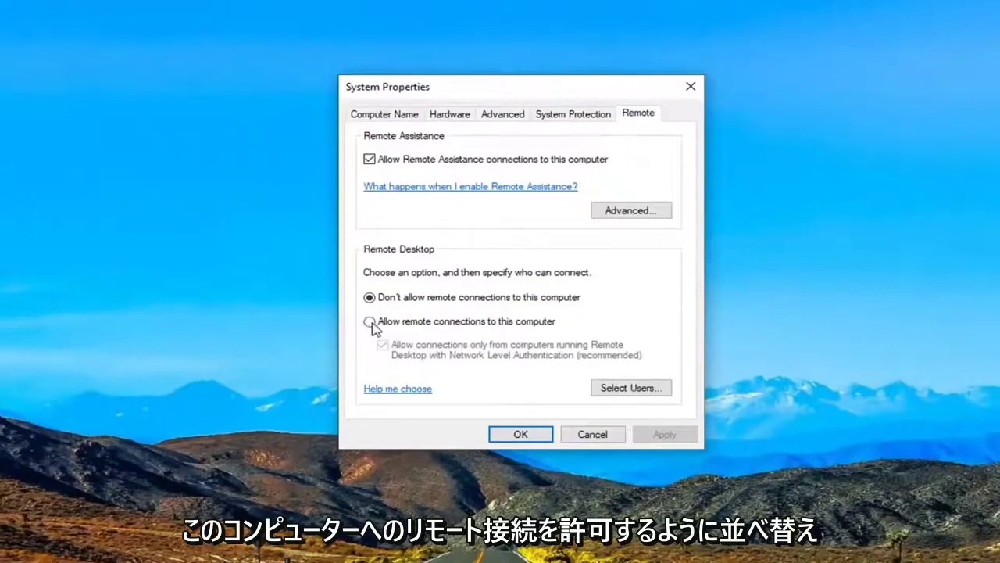
{"action": "left_click", "coordinate": [407, 323]}
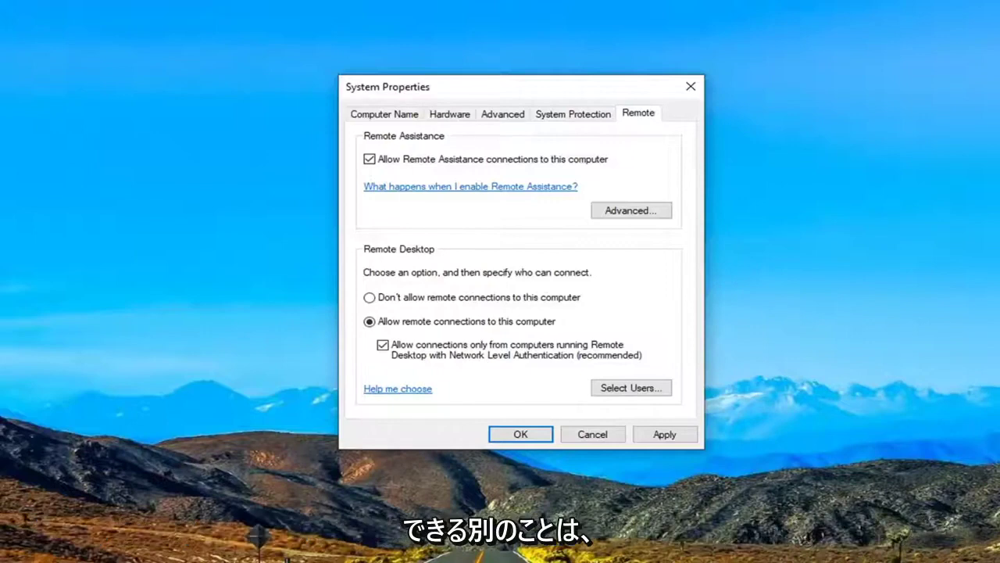
Step: Add Everyone to the users who can connect through Remote Desktop, checking the object name before accepting it
{"action": "left_click", "coordinate": [632, 390]}
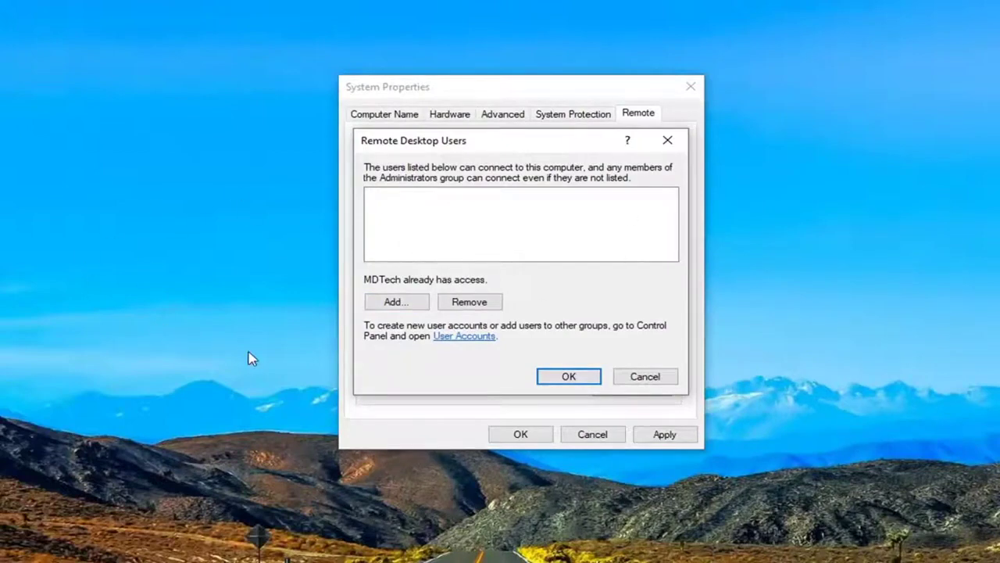
{"action": "left_click", "coordinate": [391, 303]}
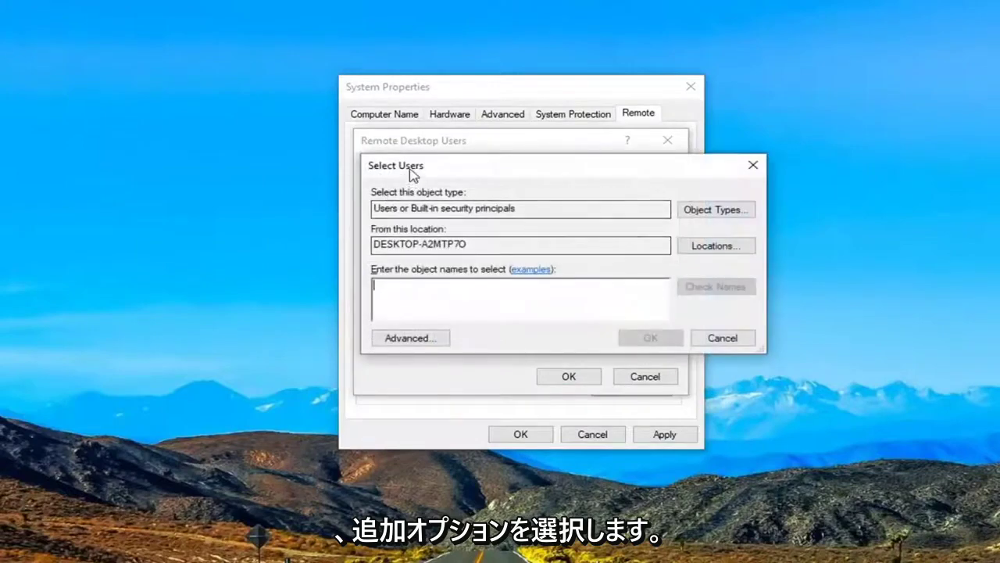
{"action": "left_click_drag", "start_coordinate": [408, 171], "coordinate": [373, 181]}
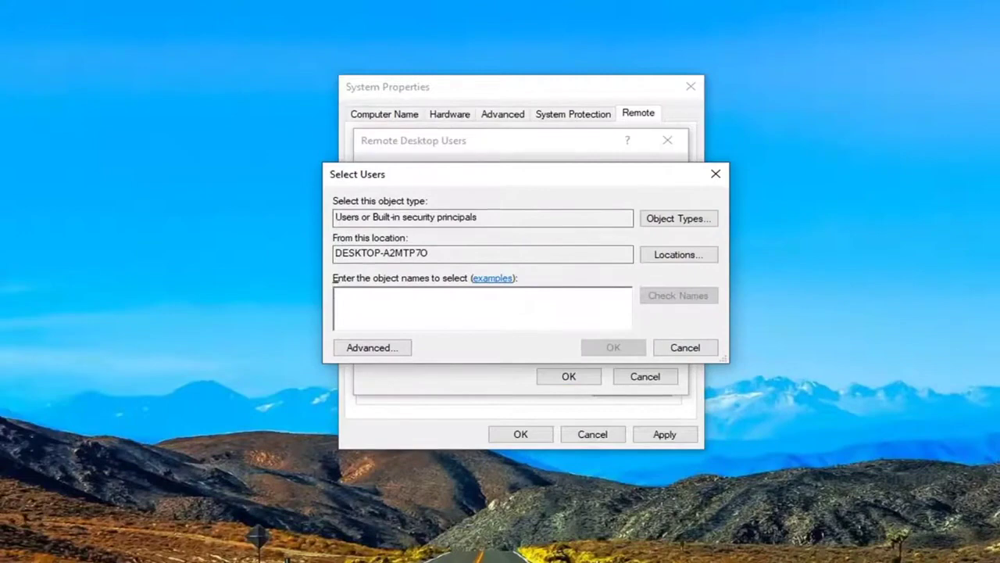
{"action": "left_click_drag", "start_coordinate": [530, 182], "coordinate": [517, 344]}
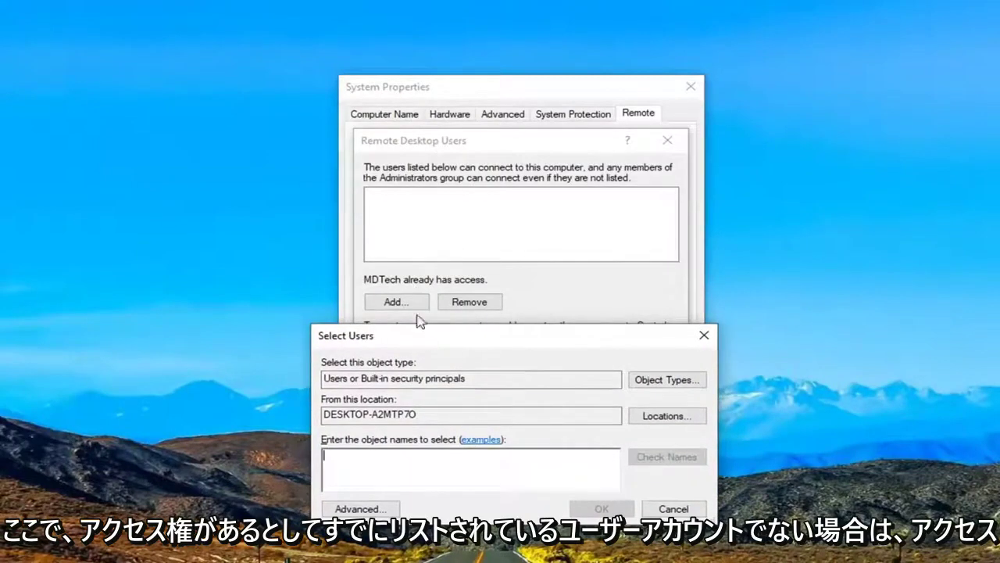
{"action": "left_click_drag", "start_coordinate": [442, 328], "coordinate": [455, 208]}
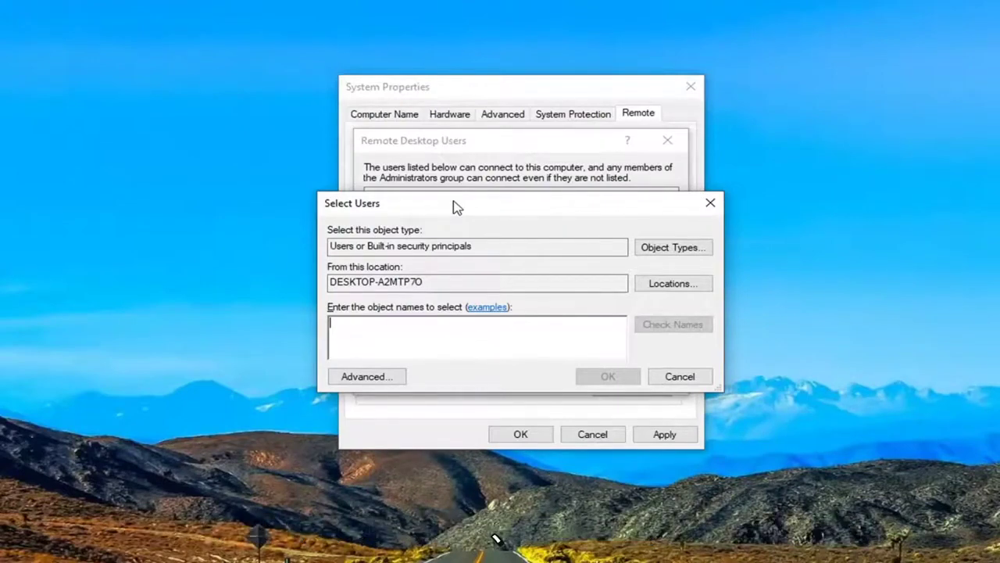
{"action": "type", "text": "everyone"}
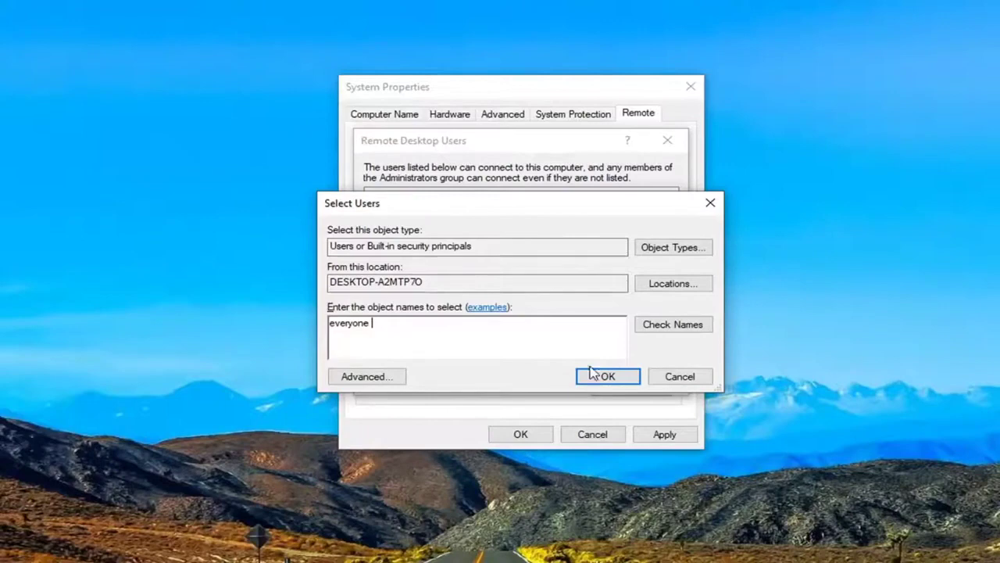
{"action": "left_click", "coordinate": [675, 332]}
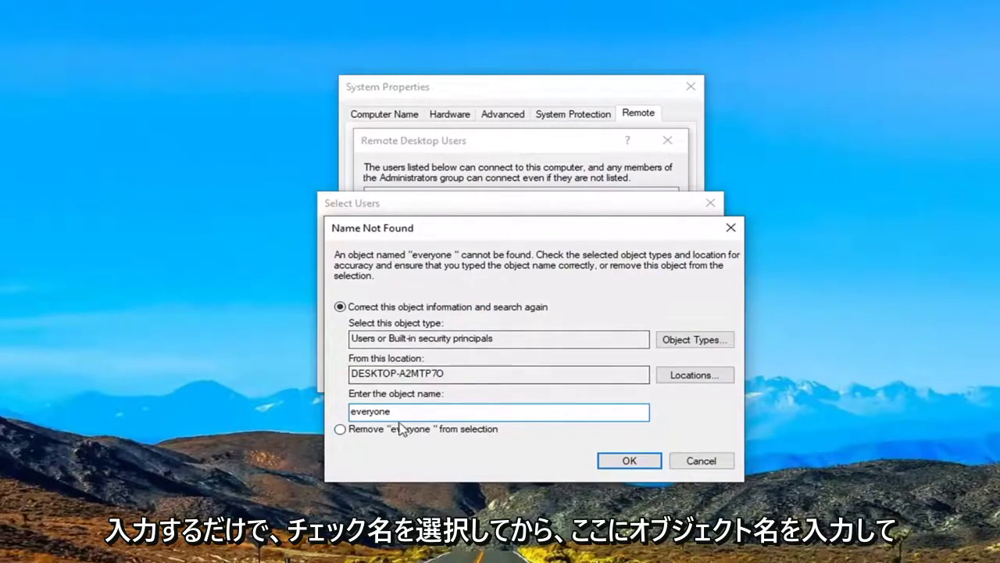
{"action": "left_click", "coordinate": [628, 461]}
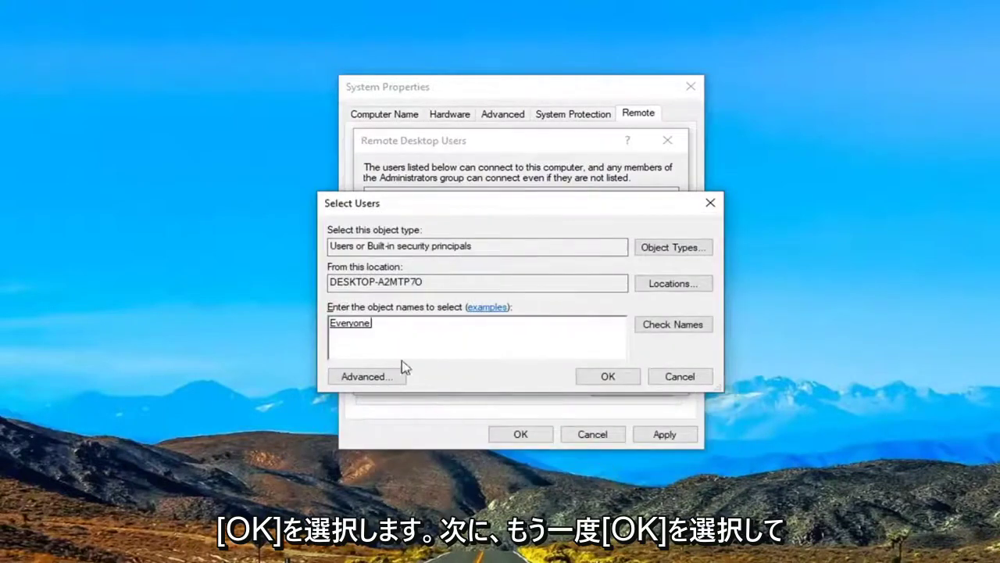
{"action": "left_click", "coordinate": [607, 377]}
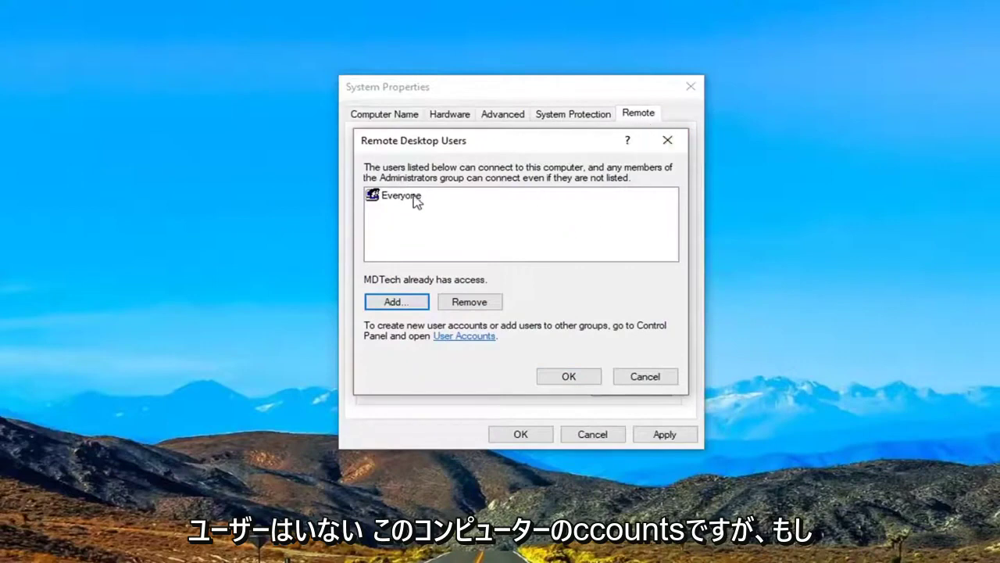
Step: Confirm the Remote Desktop user list, apply the remote settings and close System Properties
{"action": "left_click", "coordinate": [403, 197]}
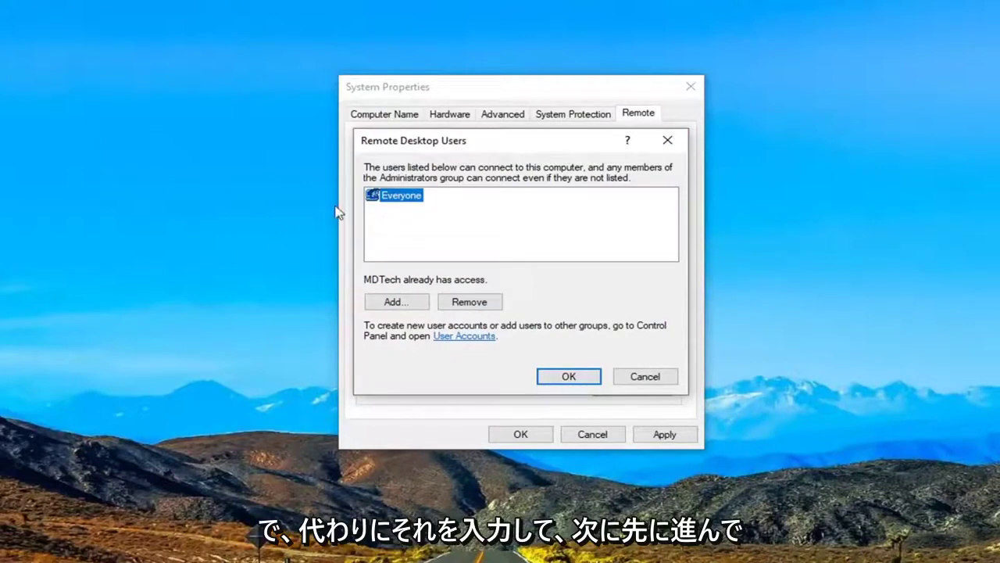
{"action": "left_click", "coordinate": [568, 379]}
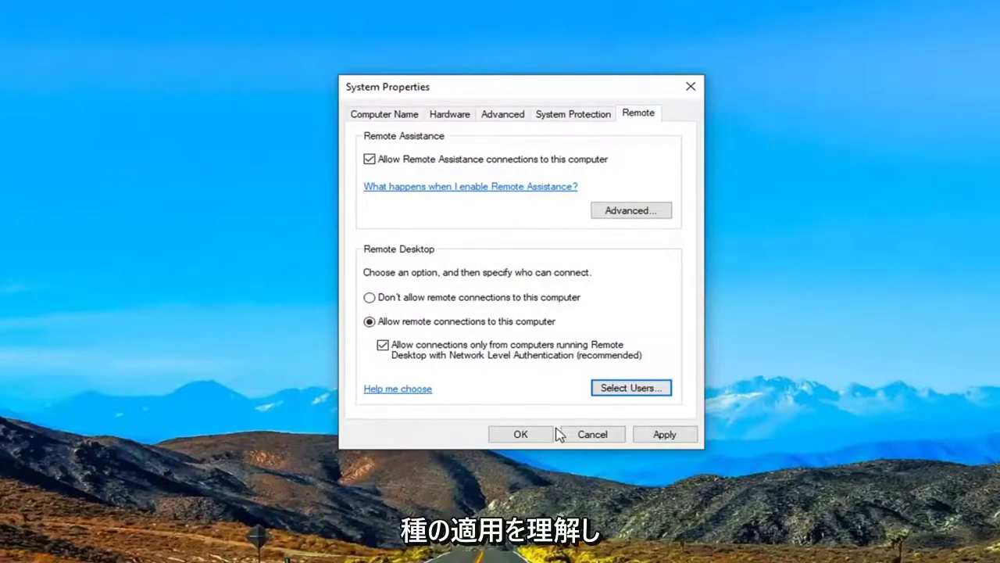
{"action": "left_click", "coordinate": [664, 435]}
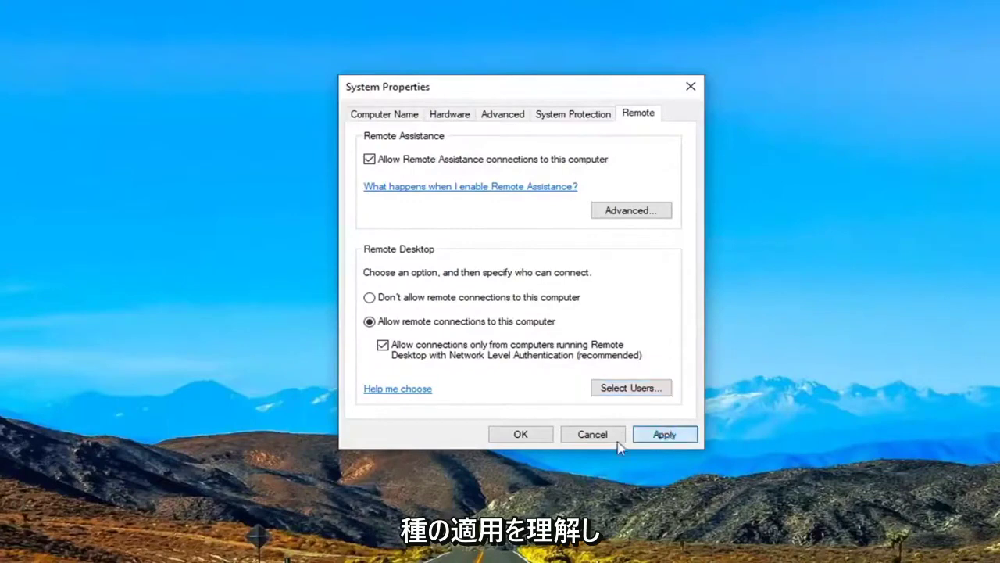
{"action": "left_click", "coordinate": [535, 438]}
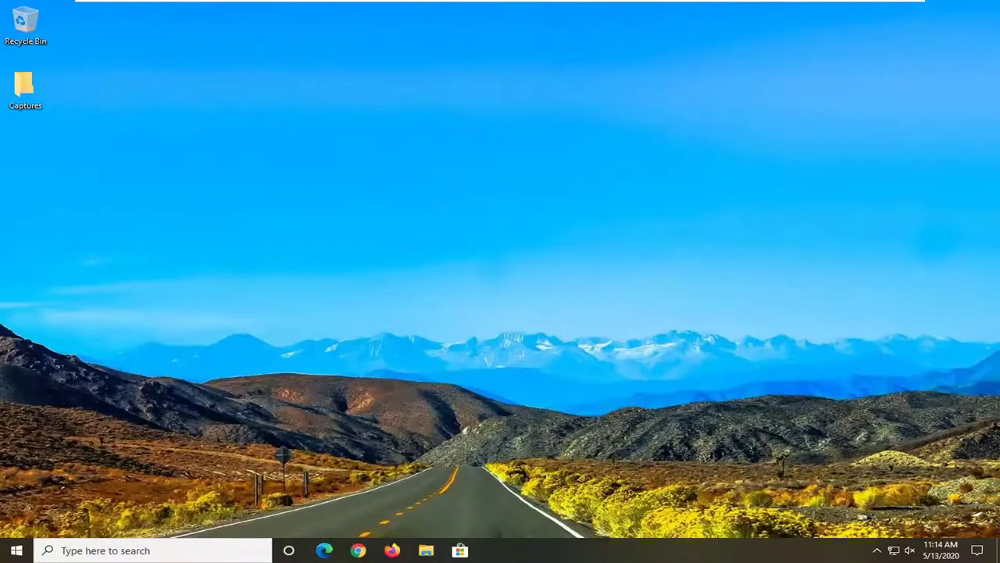
Step: Open Command Prompt as administrator and approve the User Account Control request
{"action": "left_click", "coordinate": [16, 550]}
{"action": "type", "text": "cmd"}
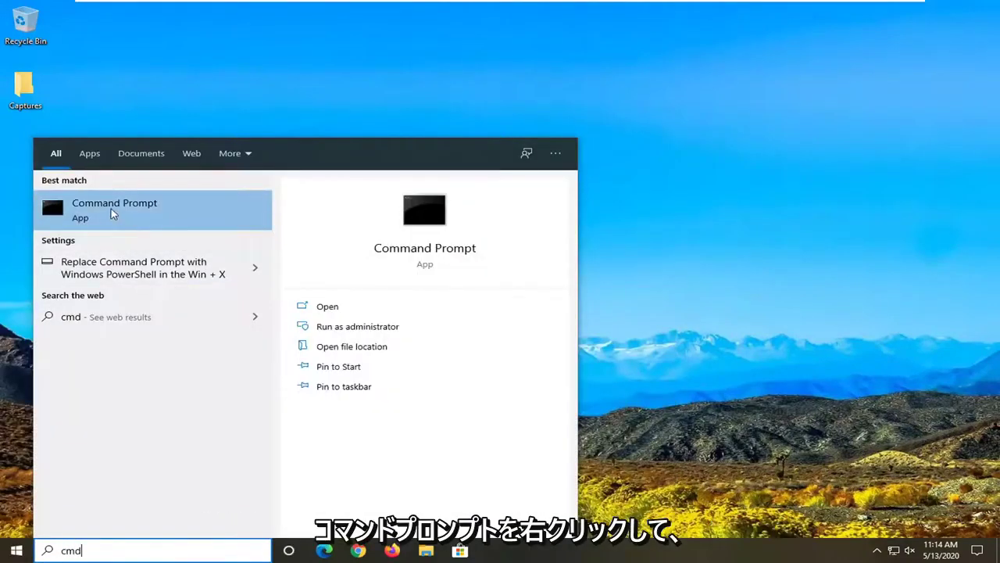
{"action": "right_click", "coordinate": [93, 211]}
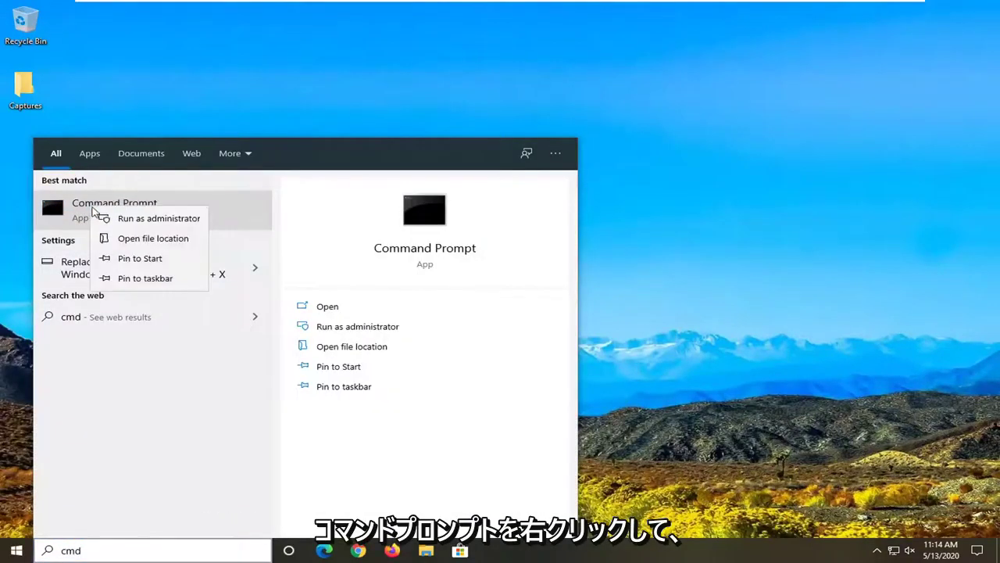
{"action": "left_click", "coordinate": [160, 218]}
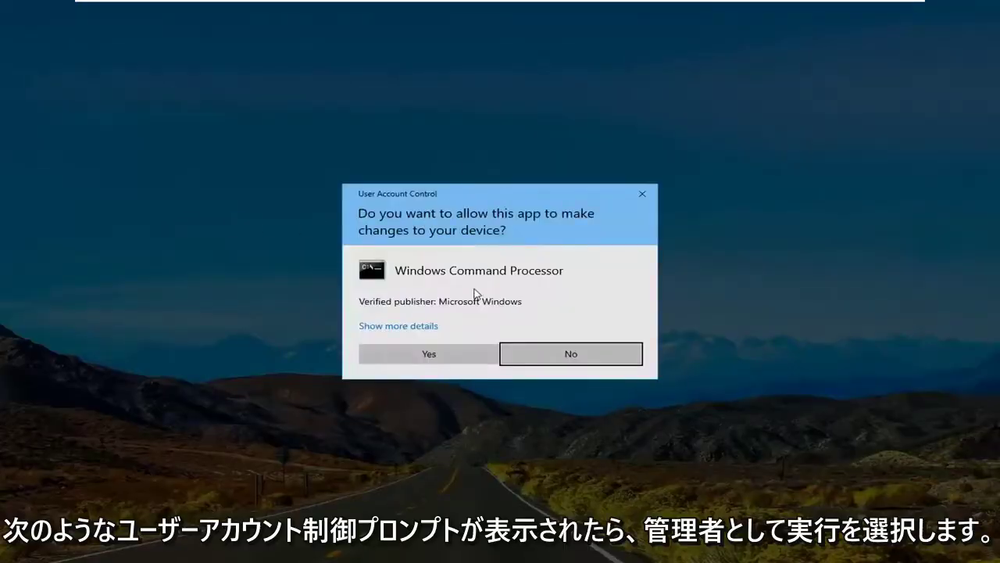
{"action": "left_click", "coordinate": [397, 353]}
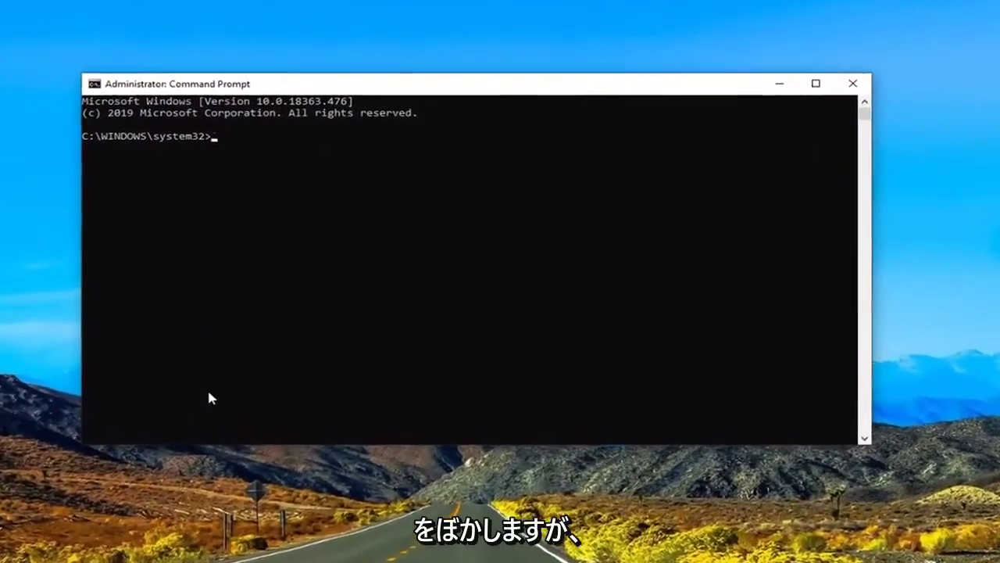
Step: Run ipconfig to list the IP configuration, and flush the DNS resolver cache with ipconfig /flushdns
{"action": "type", "text": "ipconfig"}
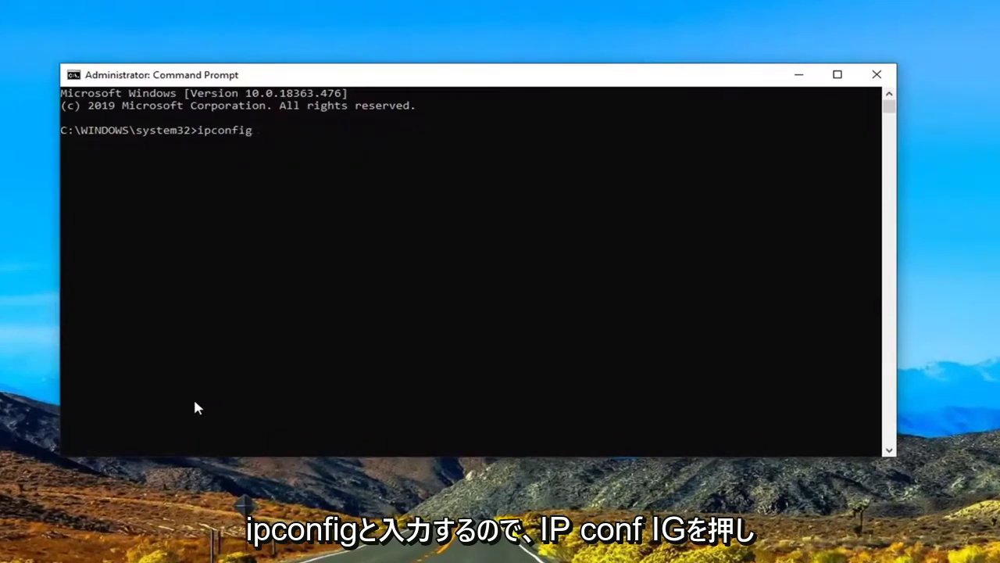
{"action": "key", "text": "Return"}
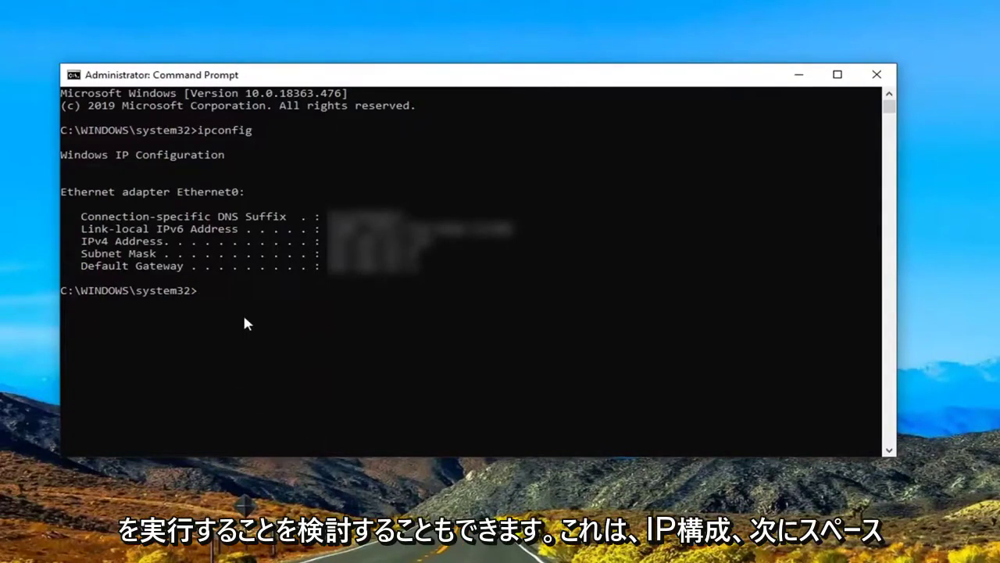
{"action": "type", "text": "ipconfig "}
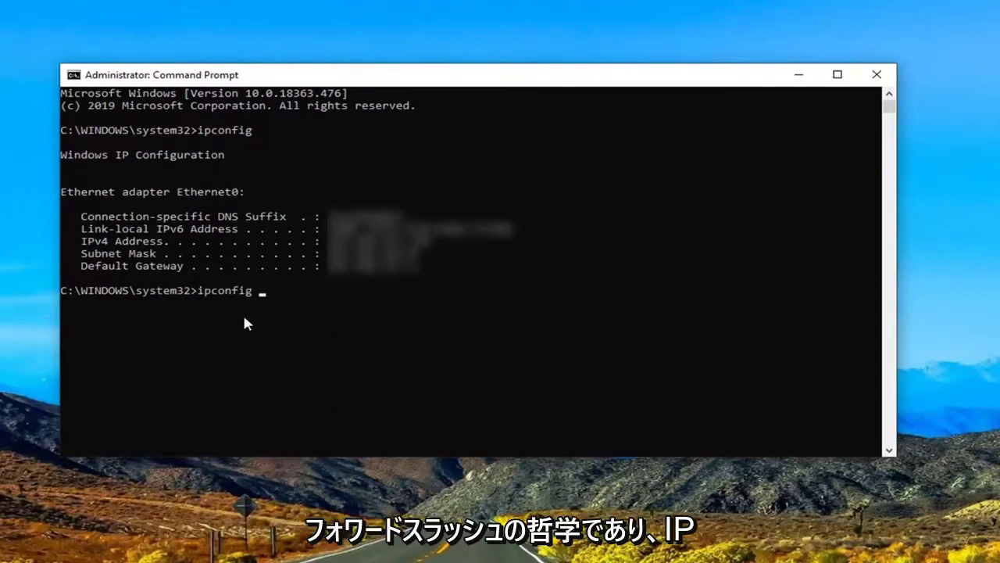
{"action": "type", "text": "/flushdns"}
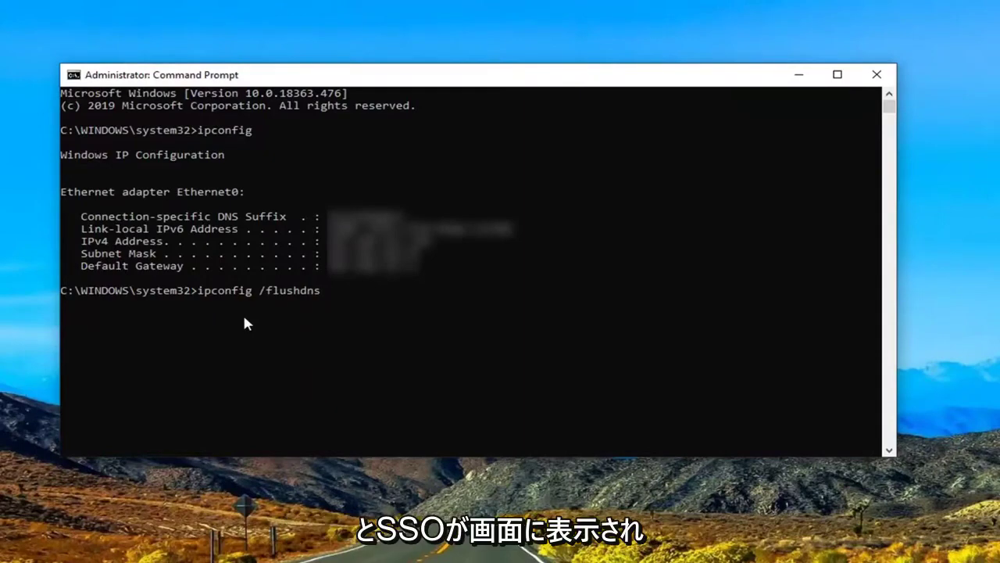
{"action": "key", "text": "Return"}
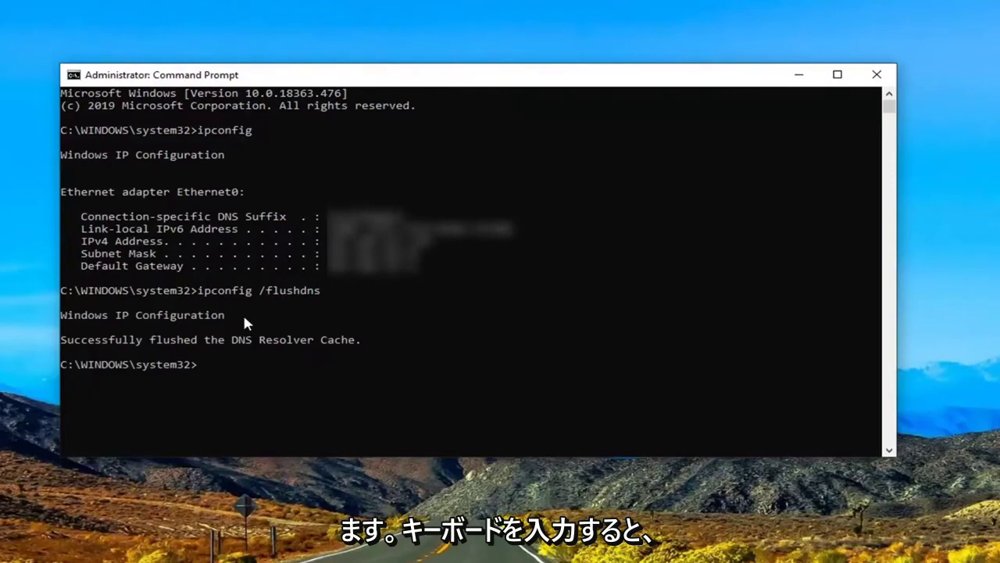